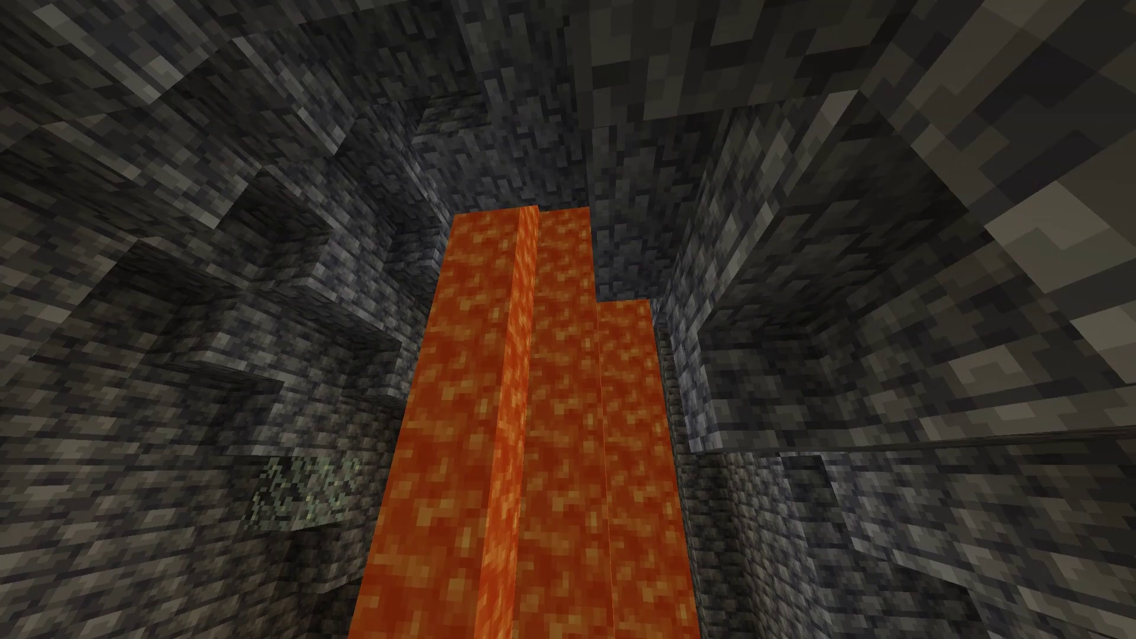
click(587, 26)
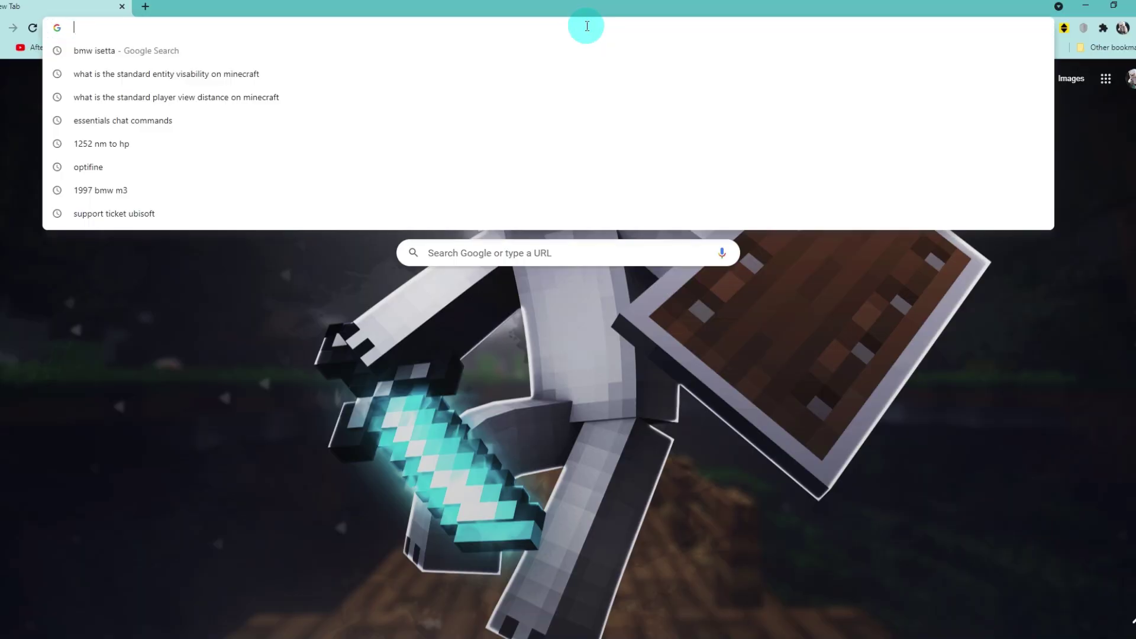
key(ctrl+v)
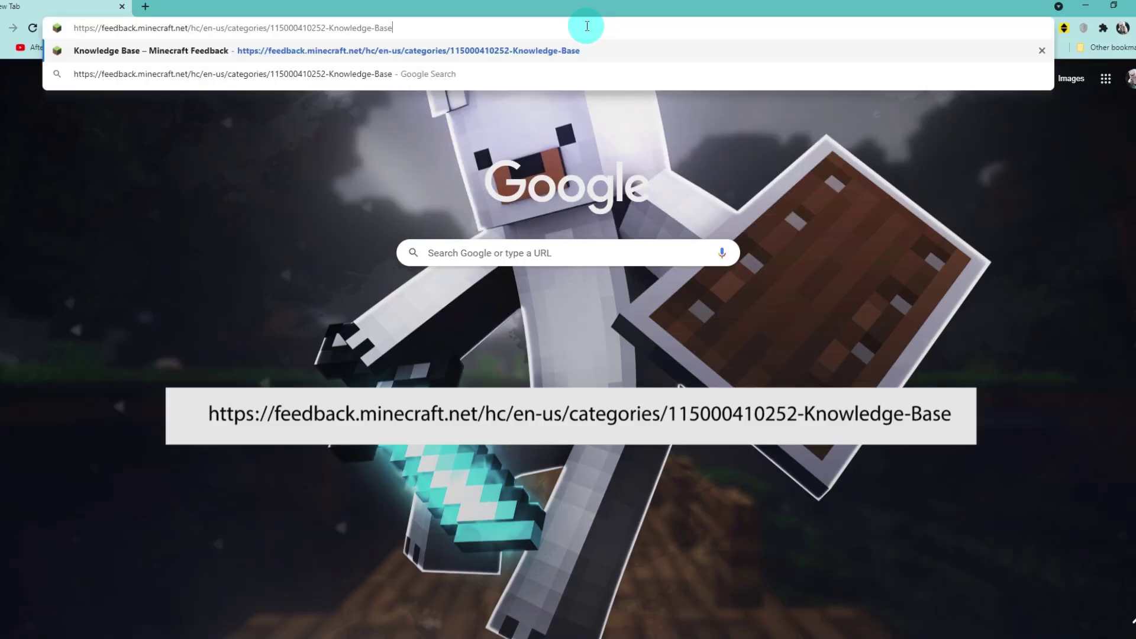
key(Return)
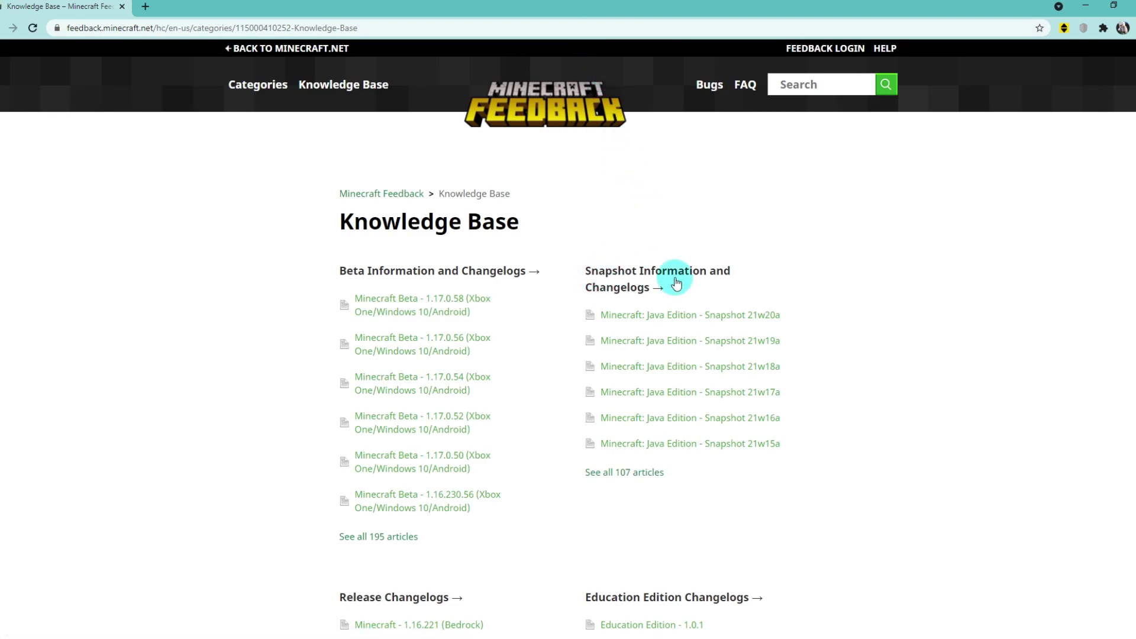
click(765, 324)
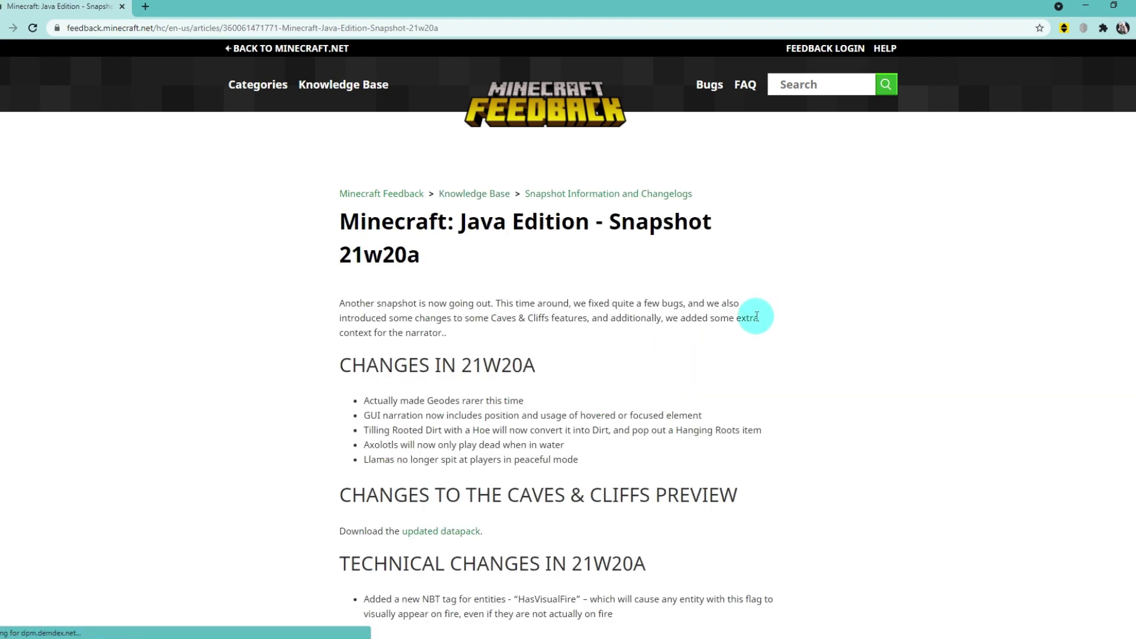
Download the updated datapack for the Caves & Cliffs Preview and move CavesAndCliffsPreview.zip from the Downloads folder to the desktop.
scroll(574, 300, down, 1)
scroll(572, 300, down, 3)
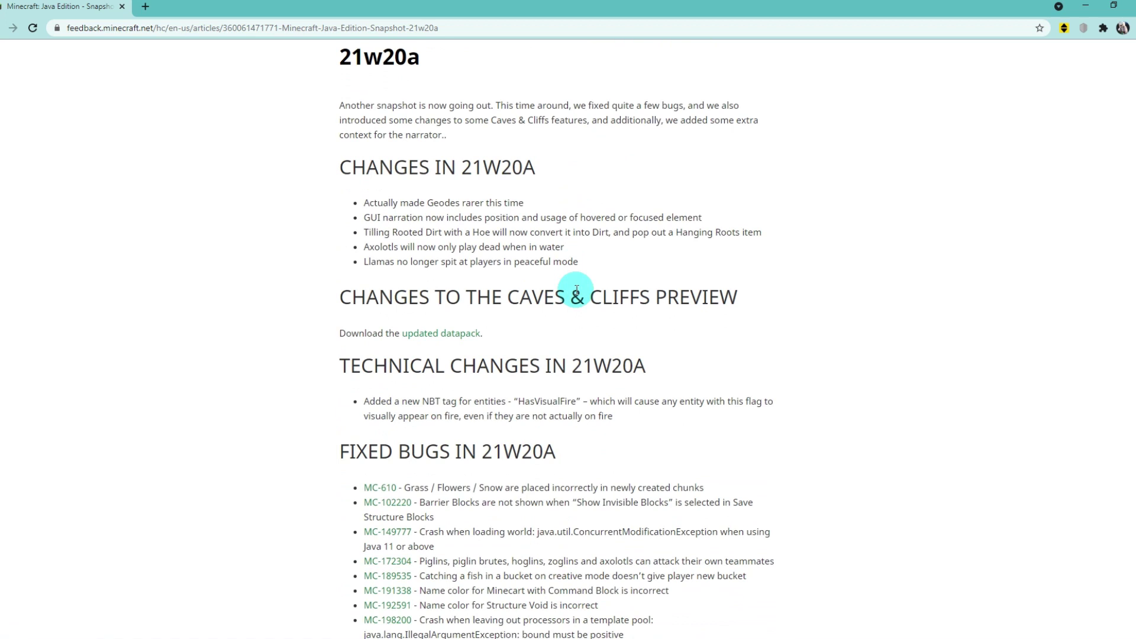
drag(366, 255, 763, 264)
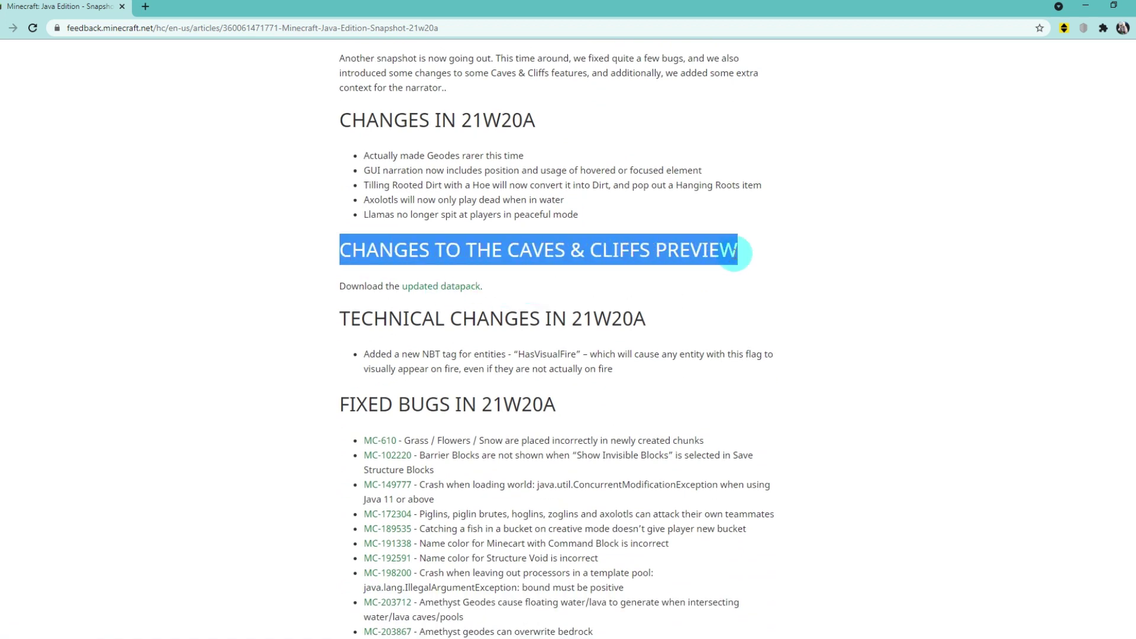
click(734, 253)
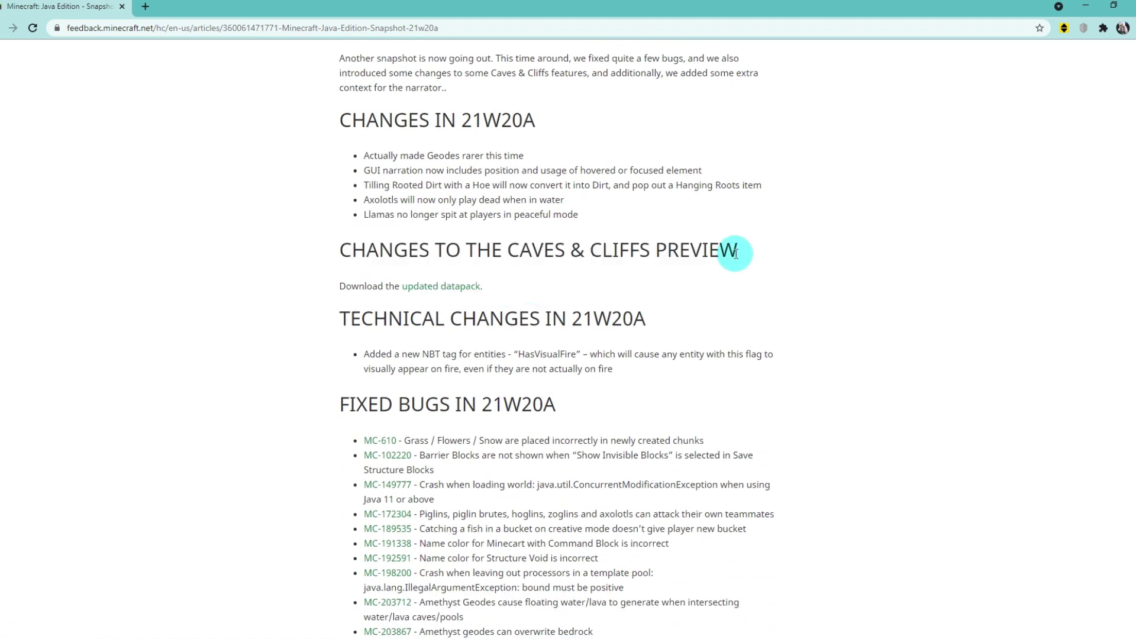
click(436, 289)
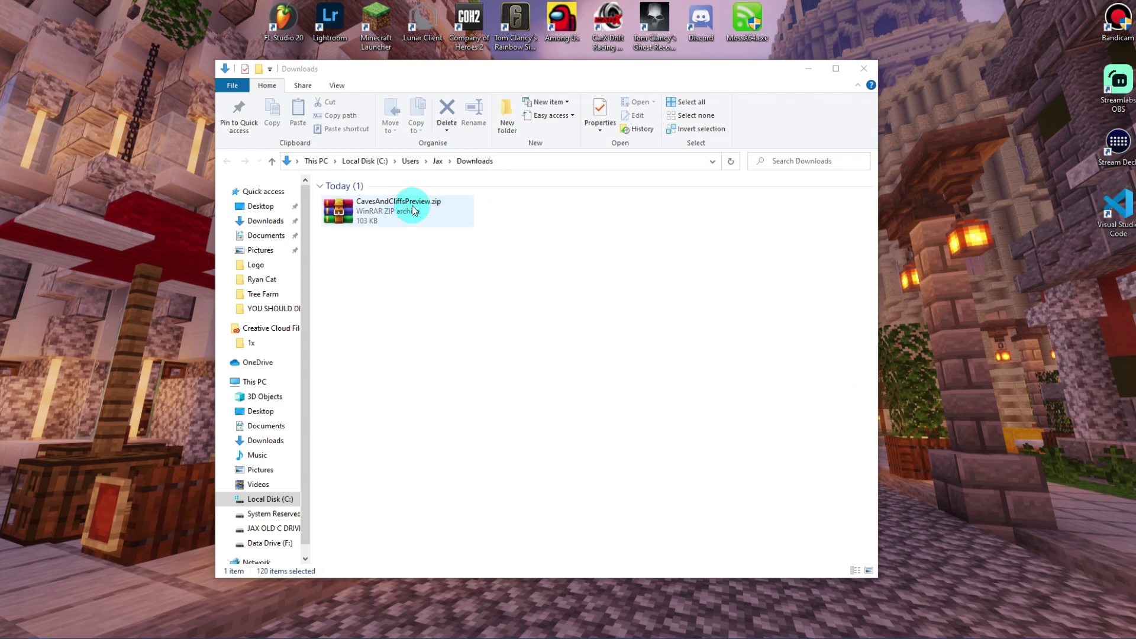
drag(609, 70, 759, 65)
drag(552, 212, 172, 183)
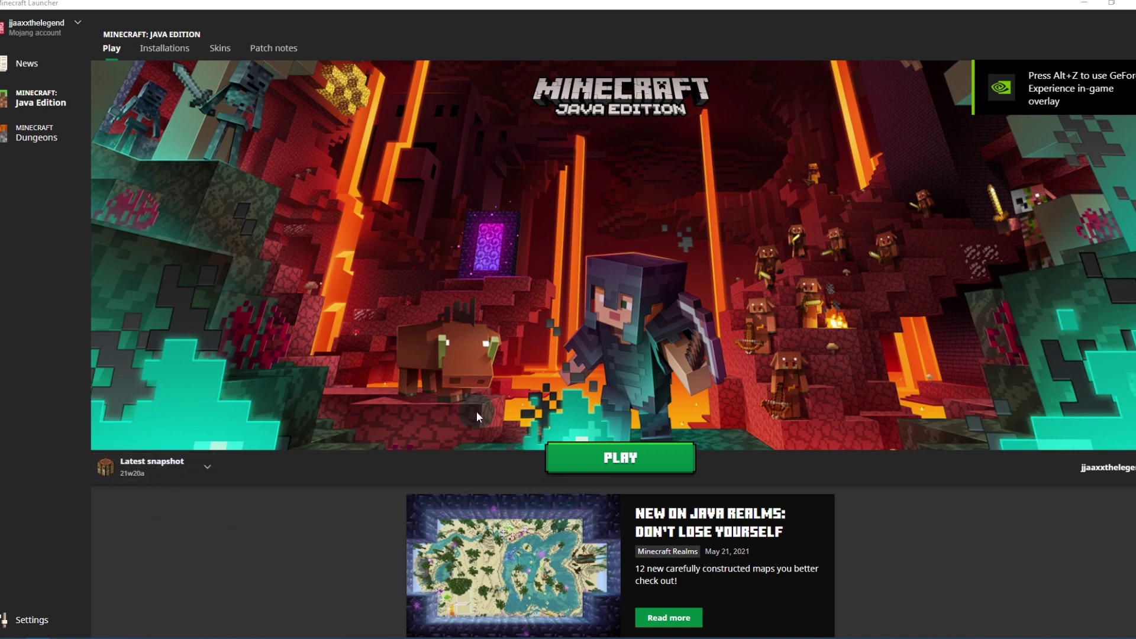
Launch the latest snapshot 21w20a of Minecraft: Java Edition and start creating a new singleplayer world.
click(613, 461)
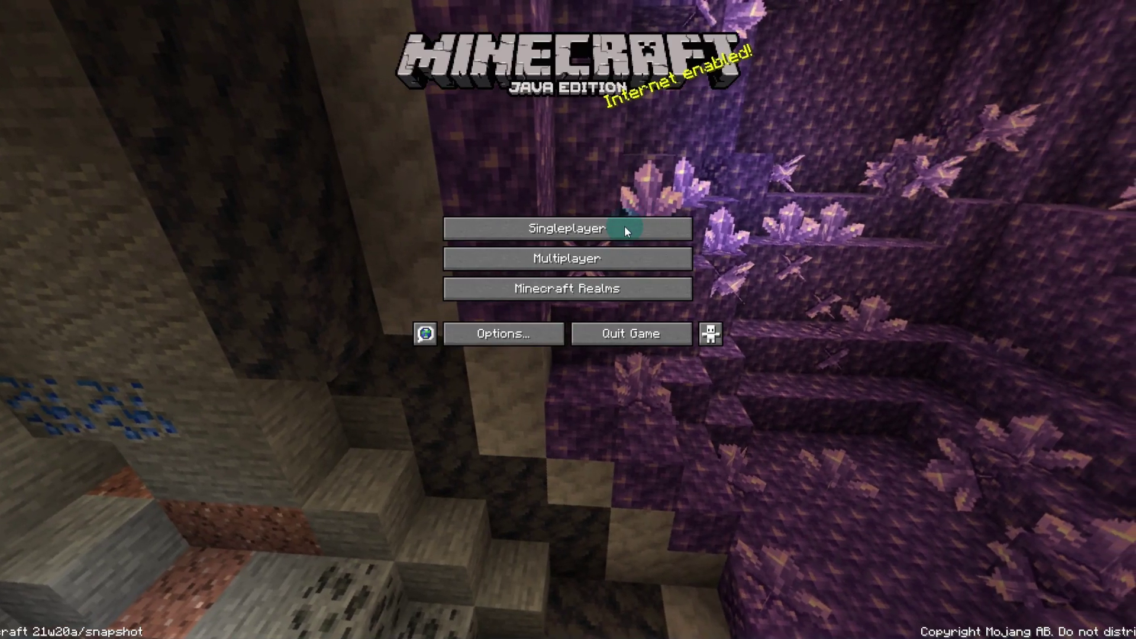
click(625, 231)
click(656, 582)
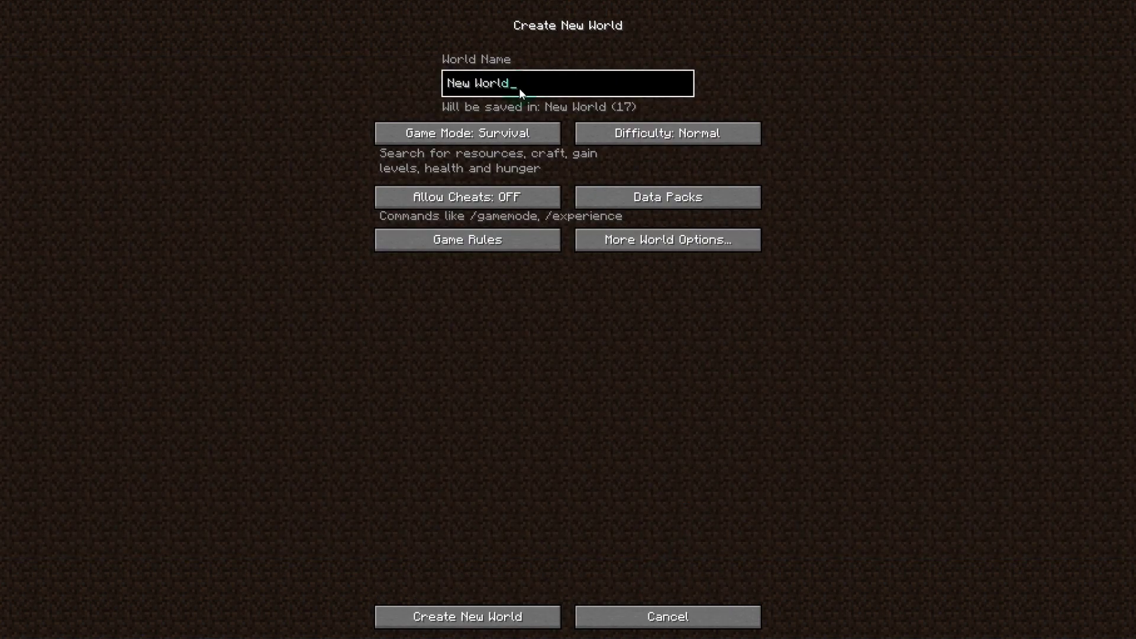
Name the new world "1.18 Datapack Preview".
key(BackSpace)
key(BackSpace)
key(BackSpace)
key(BackSpace)
key(BackSpace)
key(BackSpace)
key(BackSpace)
key(BackSpace)
key(BackSpace)
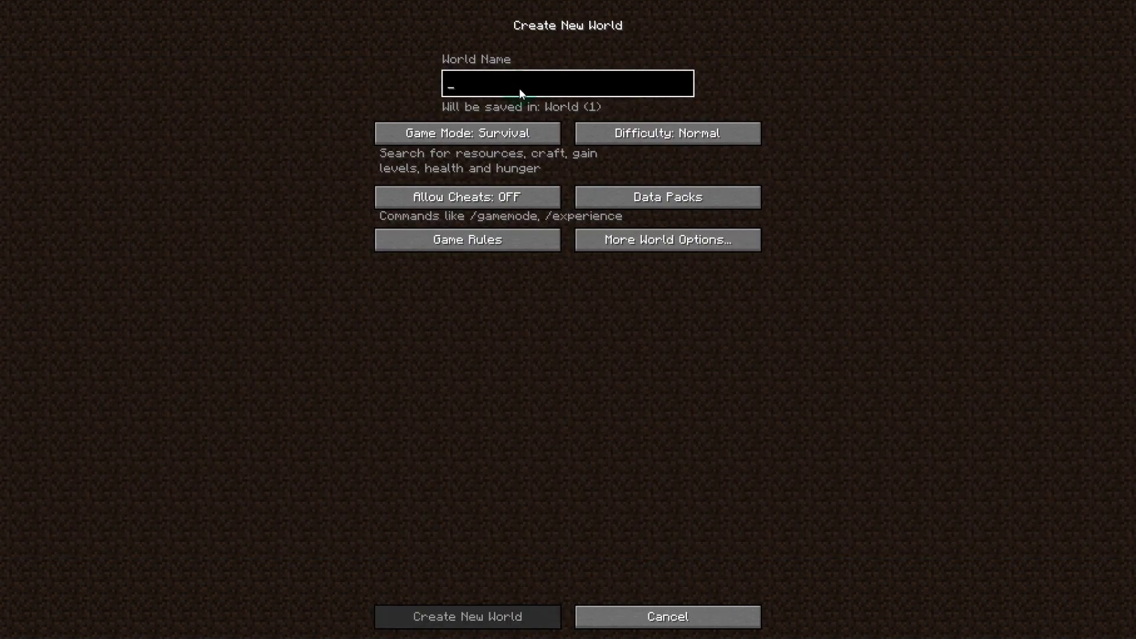
text(1.18 Dat)
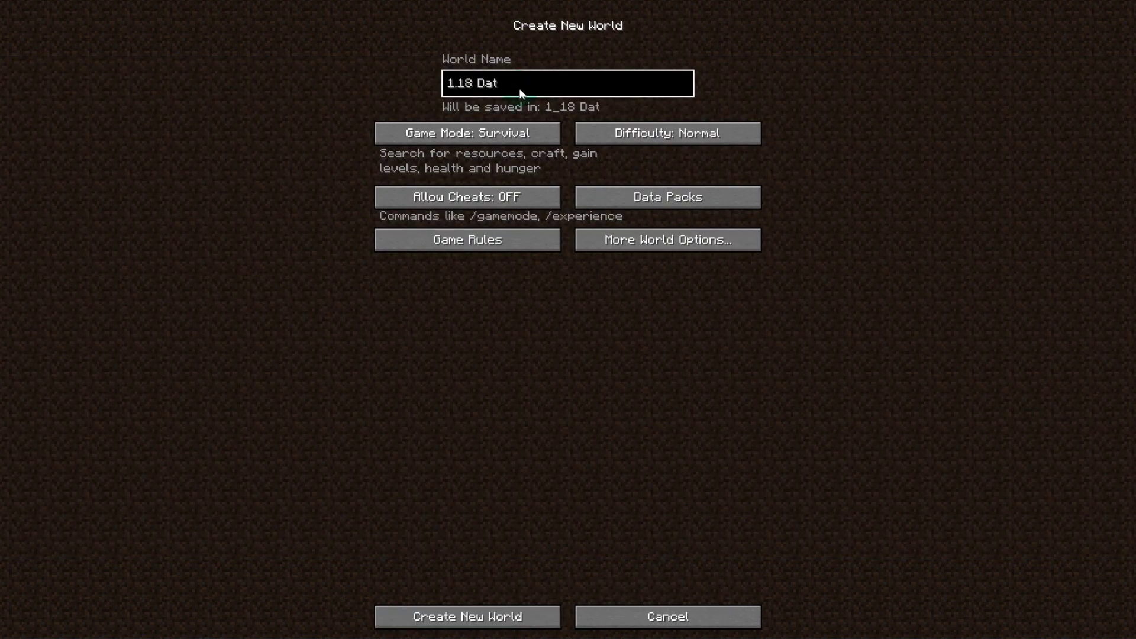
text(apack Pre)
key(BackSpace)
text(review)
Open the new world's data pack folder and put CavesAndCliffsPreview.zip from the desktop into it.
click(653, 198)
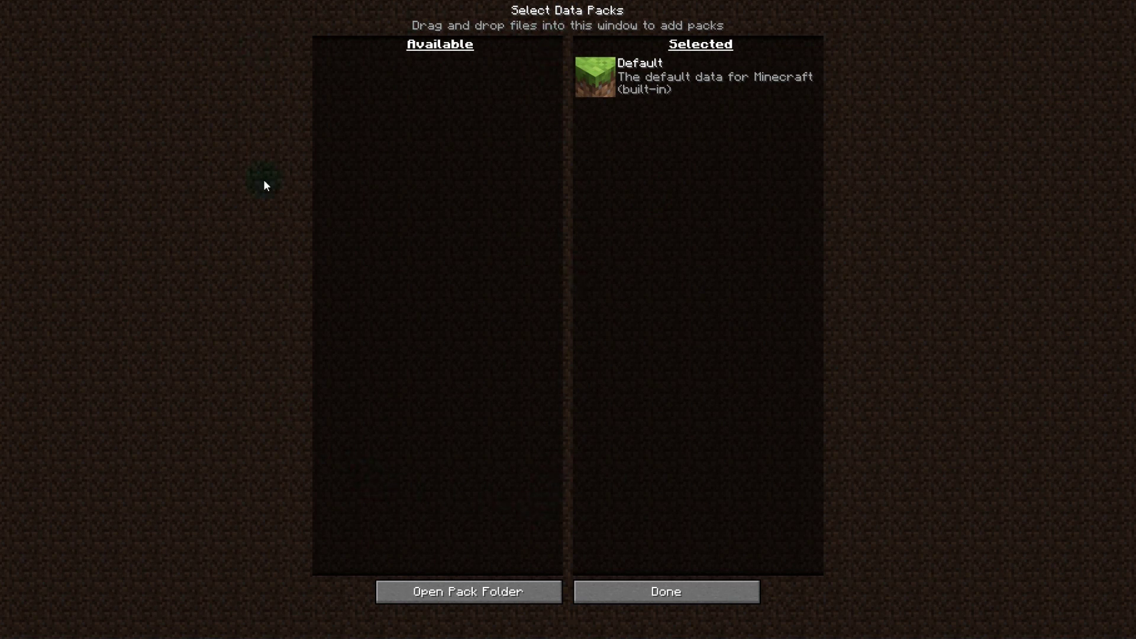
click(472, 585)
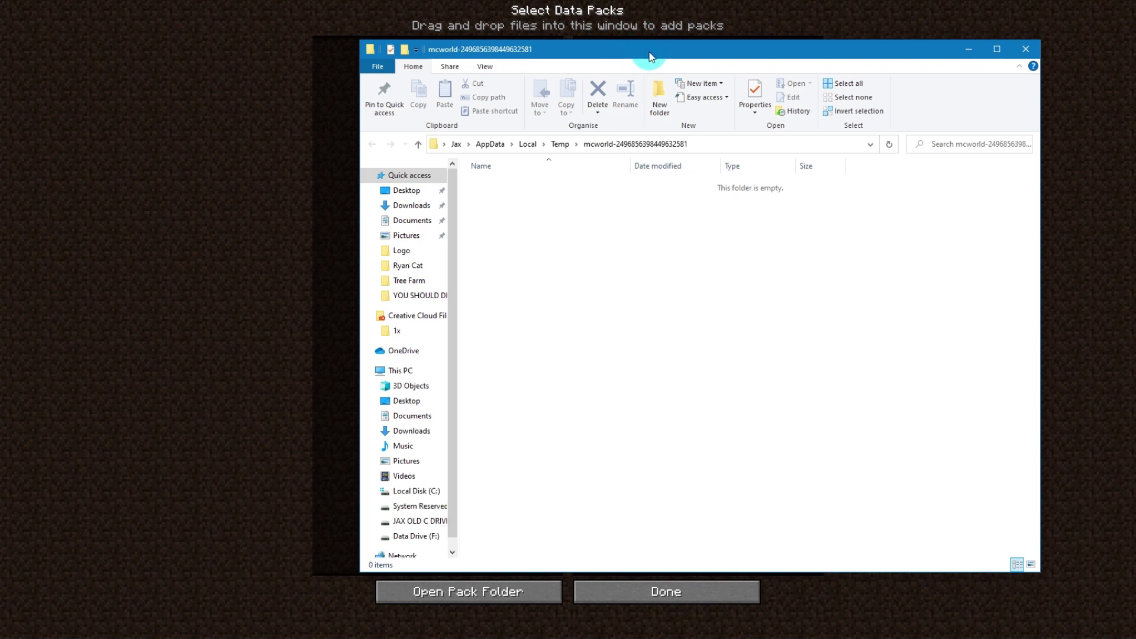
drag(649, 56, 730, 60)
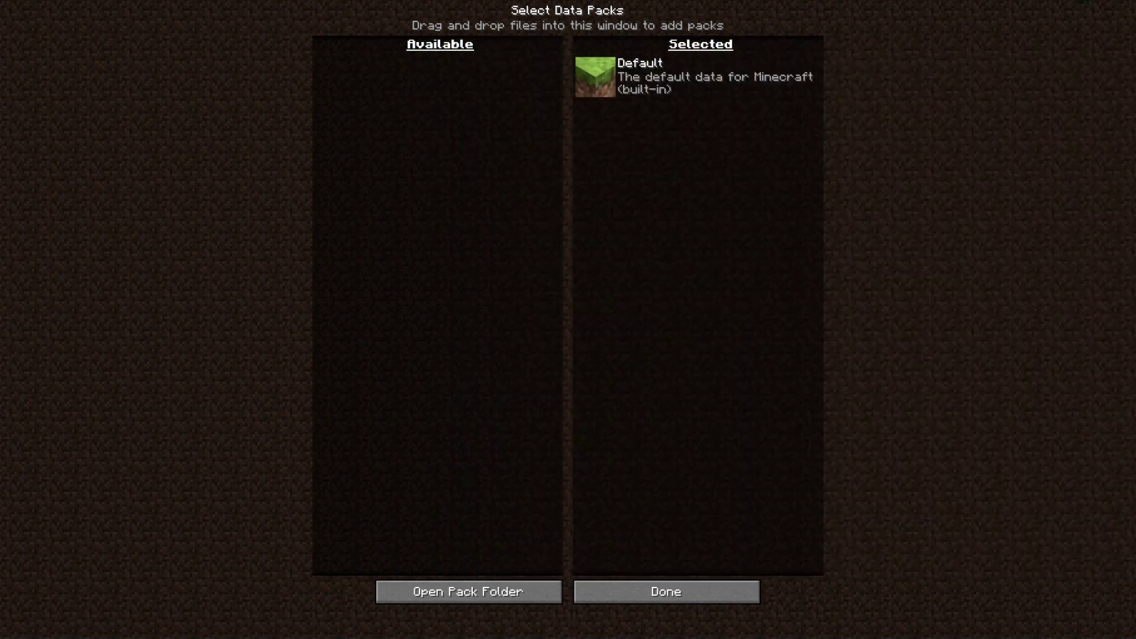
click(521, 107)
drag(170, 202, 697, 263)
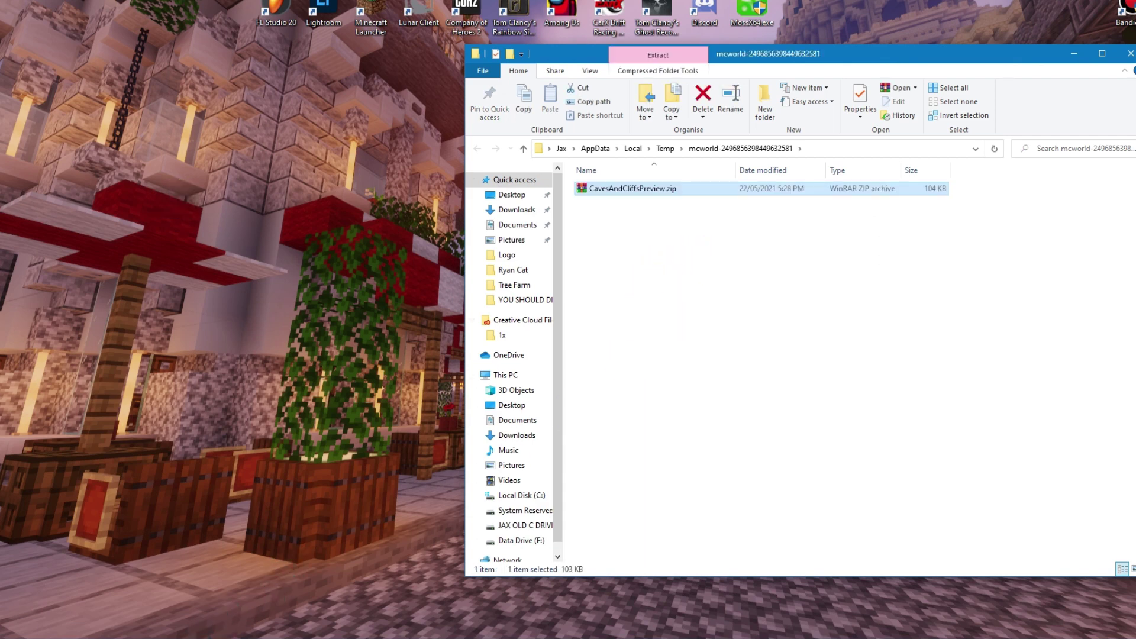
click(241, 629)
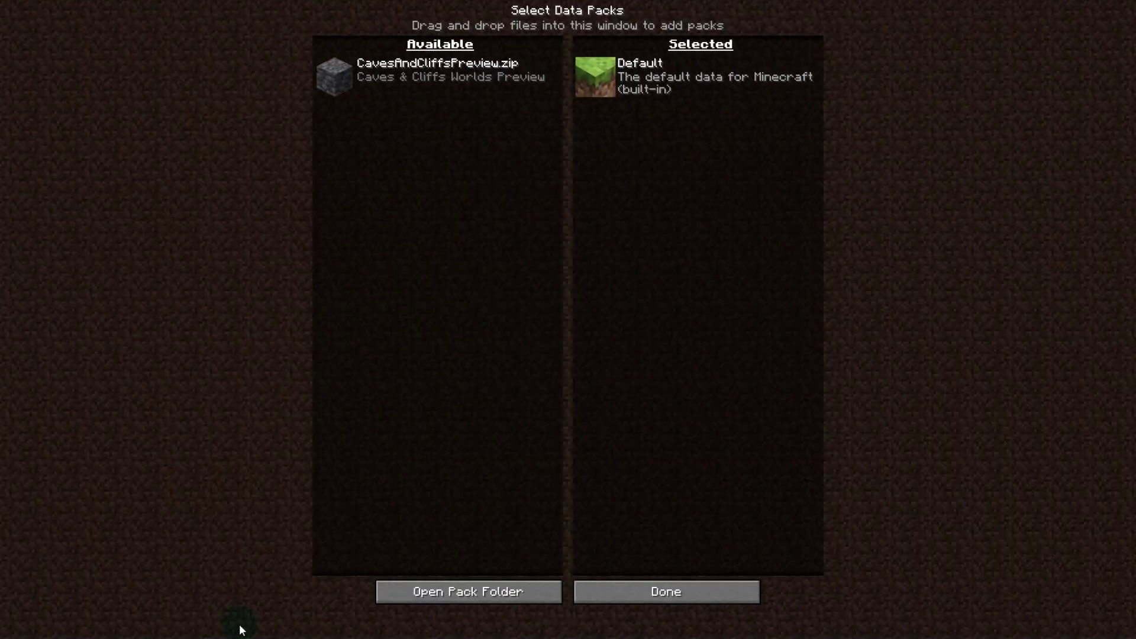
Enable the CavesAndCliffsPreview.zip data pack for the world and accept the data pack selection.
click(336, 76)
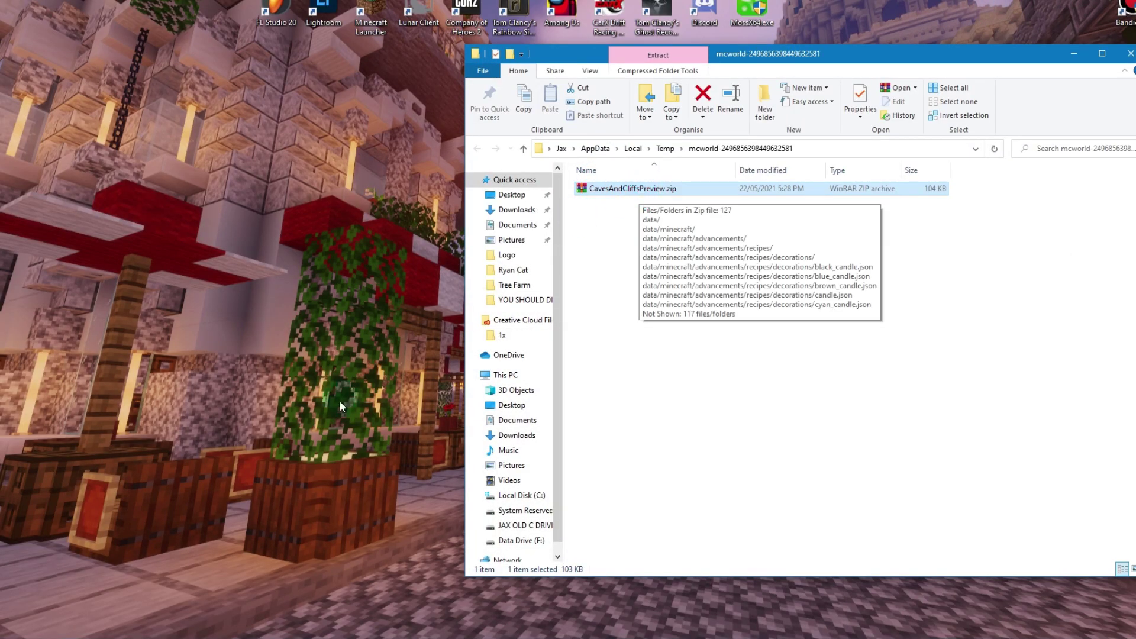
click(224, 619)
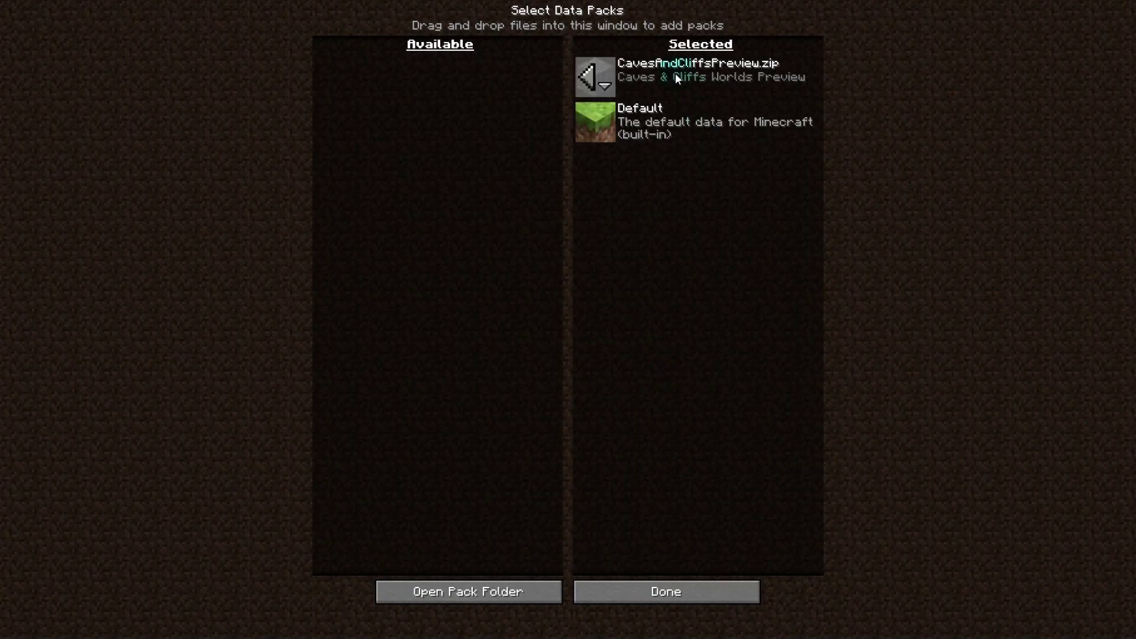
click(589, 76)
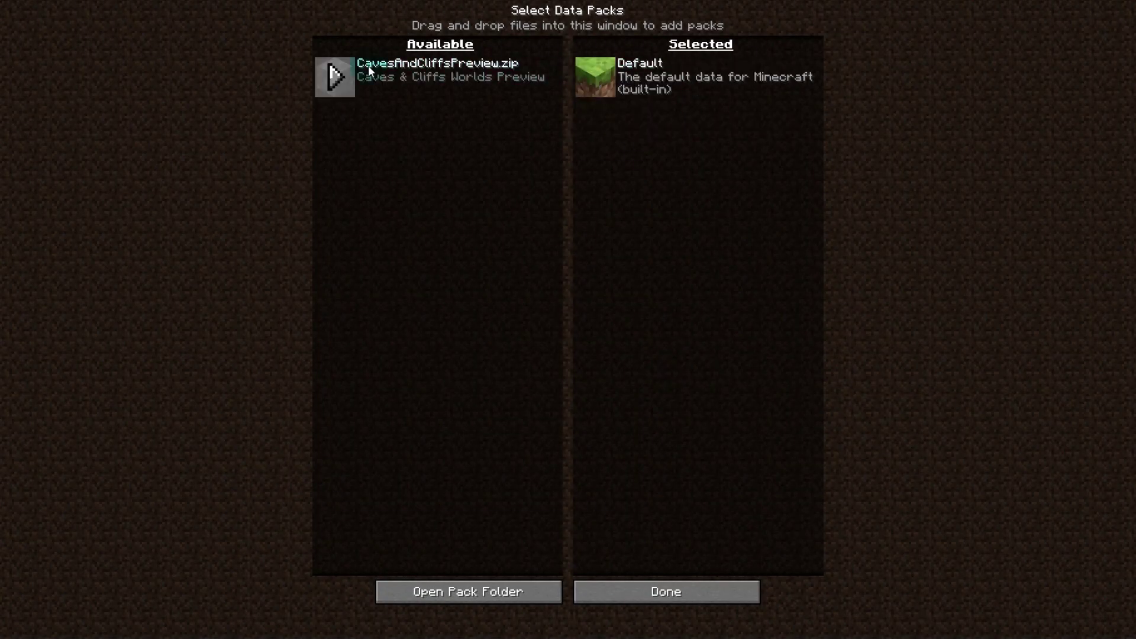
click(336, 76)
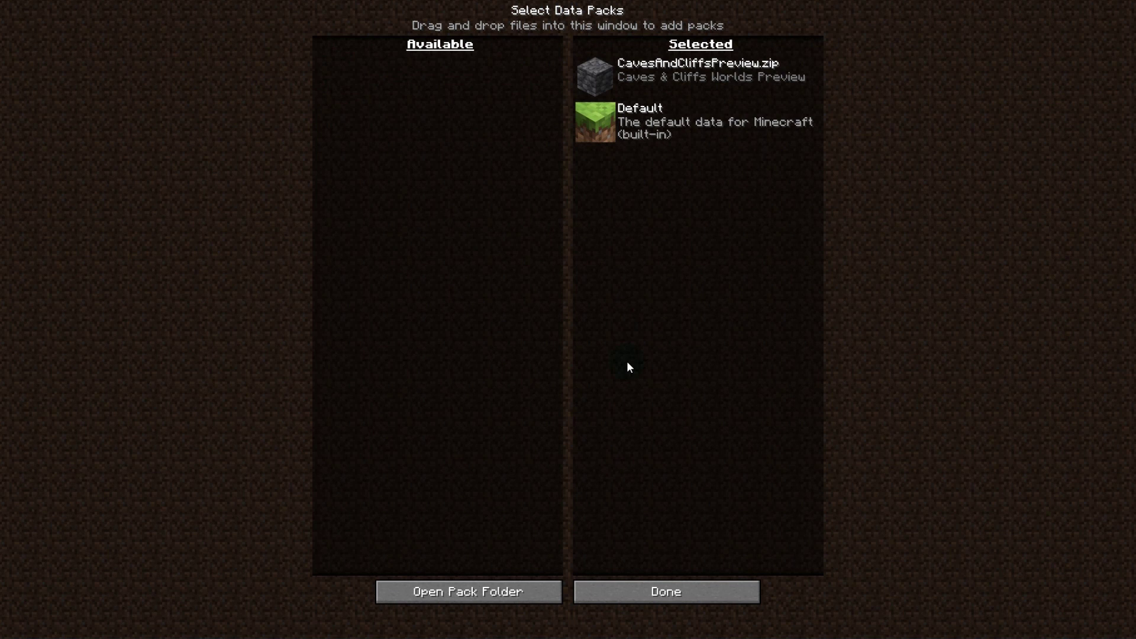
click(654, 592)
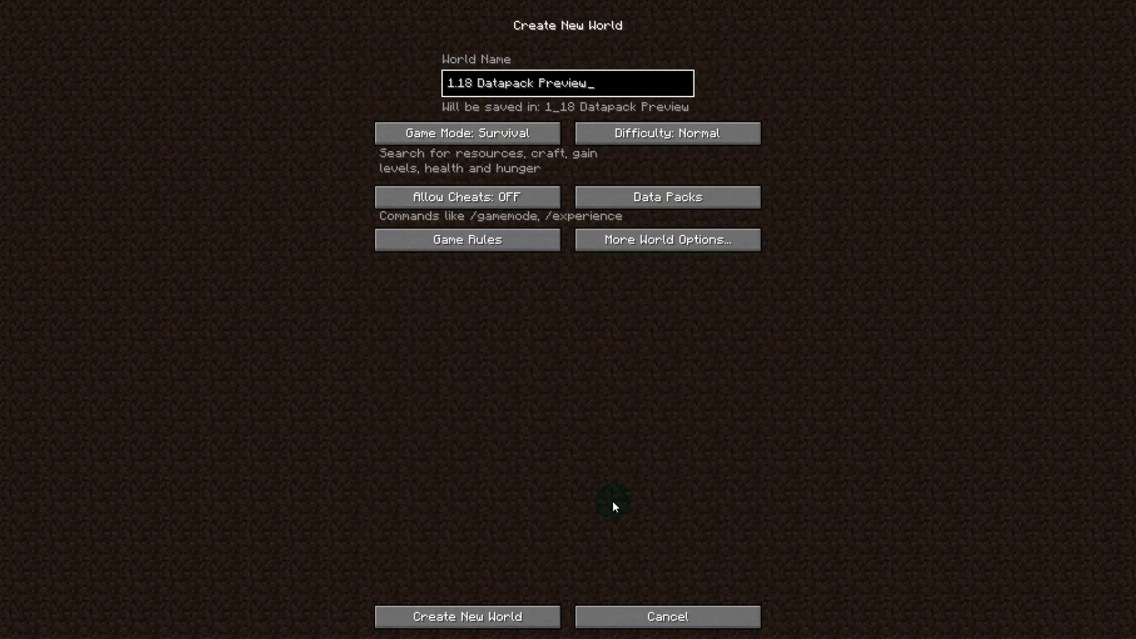
Set the game mode to Creative and the difficulty to Hard, and create the world despite its experimental settings.
click(502, 131)
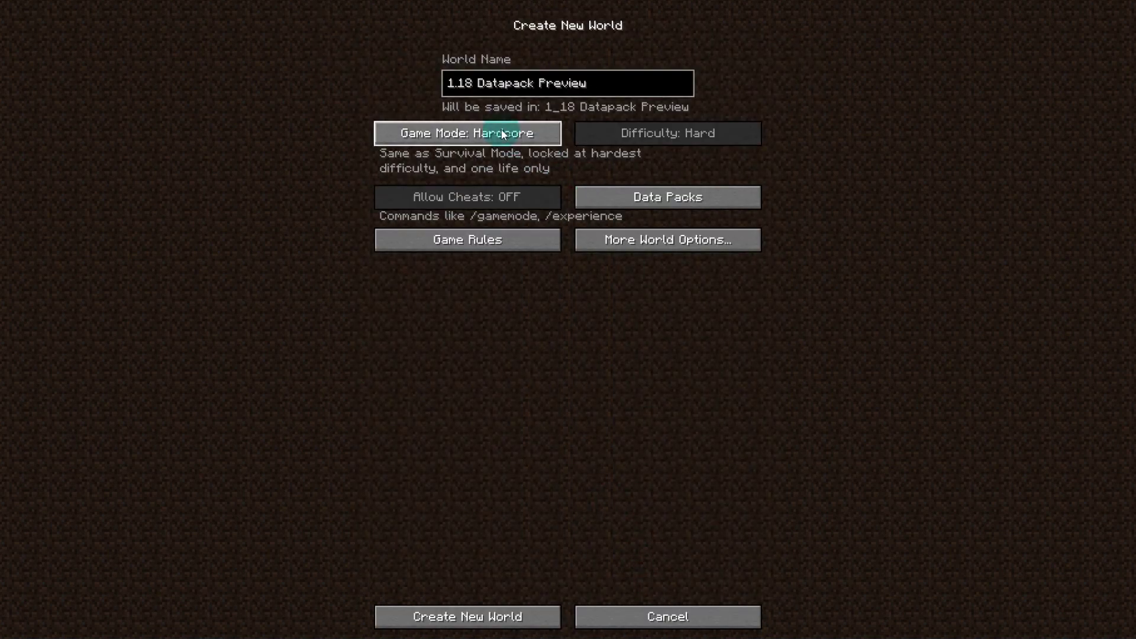
click(502, 131)
click(651, 140)
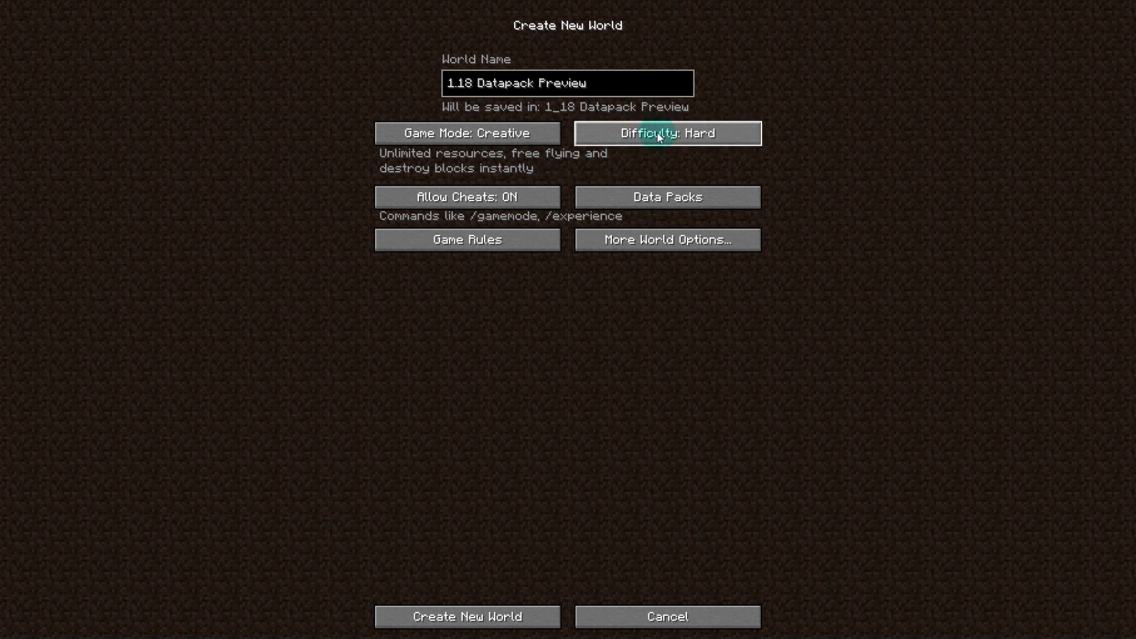
click(480, 618)
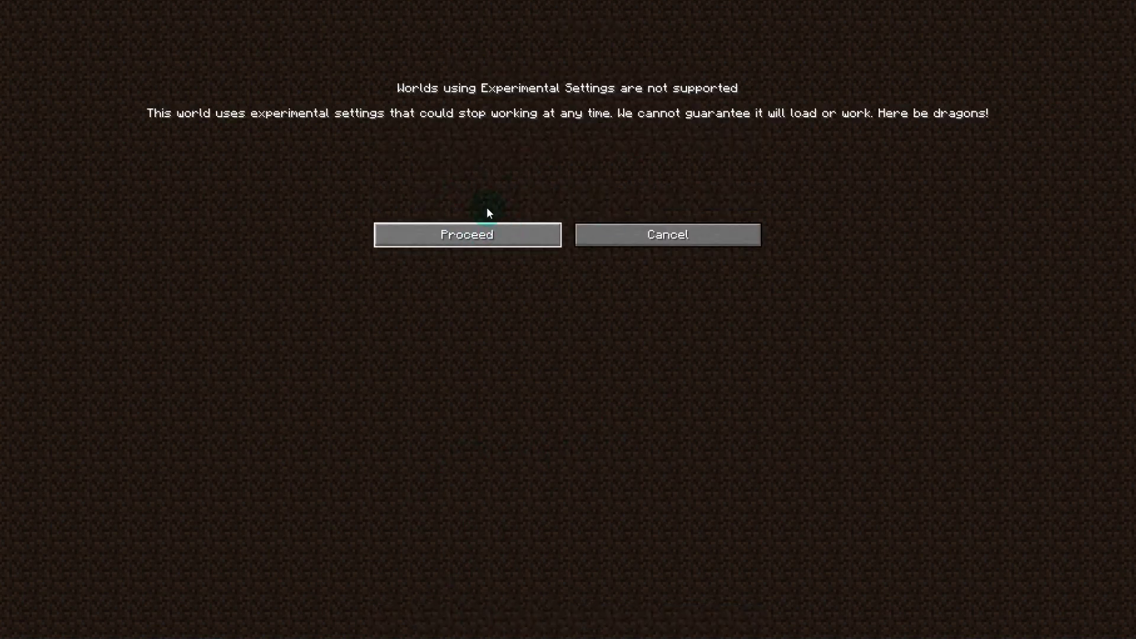
click(481, 233)
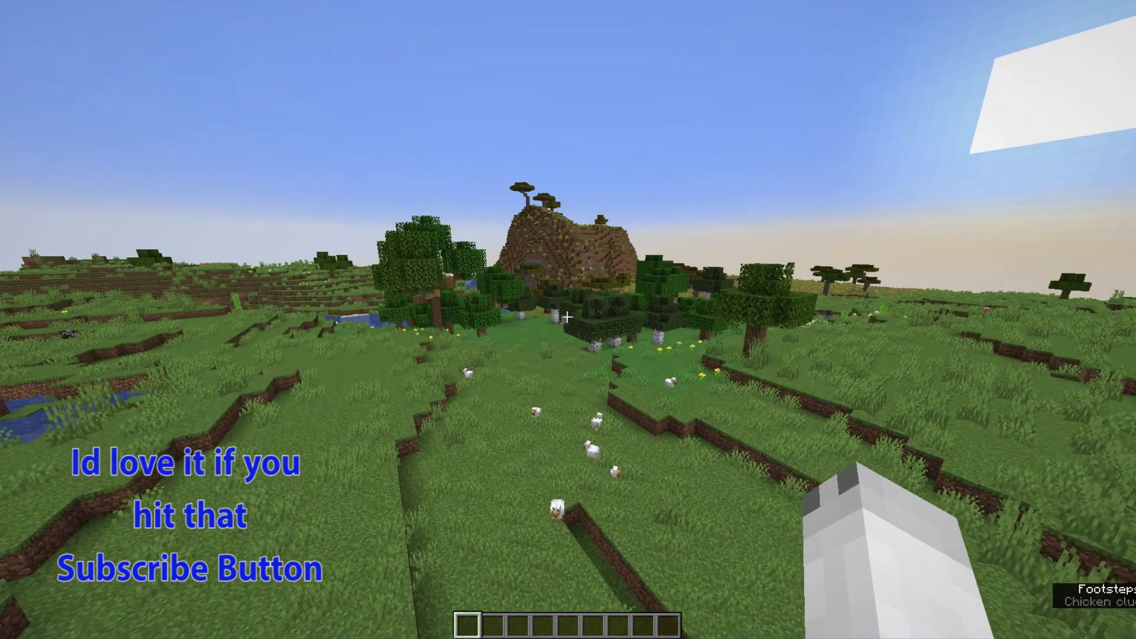
Switch to spectator mode with the command /gamemode spectator.
key(slash)
text(gamemode spectator)
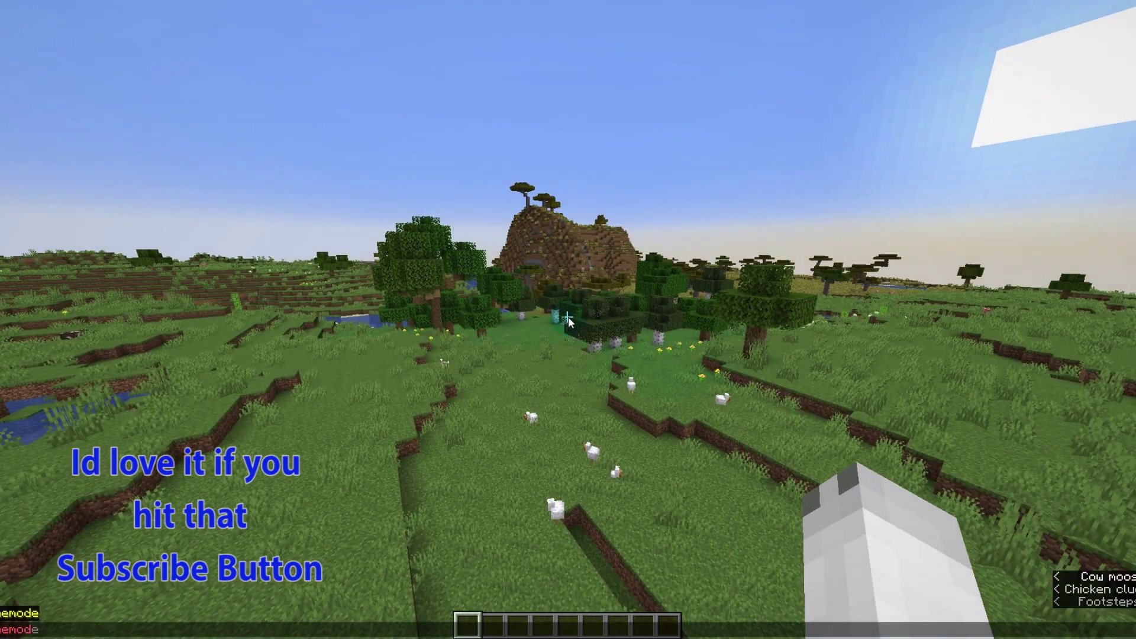
key(Return)
Fly down through the ground with the debug coordinates displayed and examine the deepslate lava caves around Y -53.
key(w)
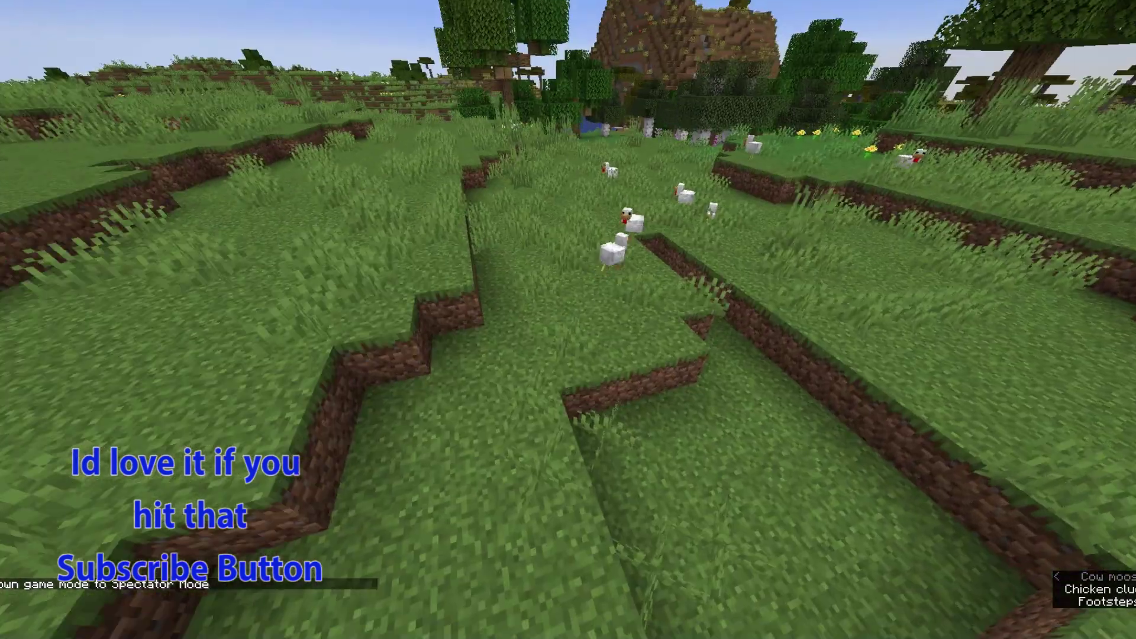
key(w)
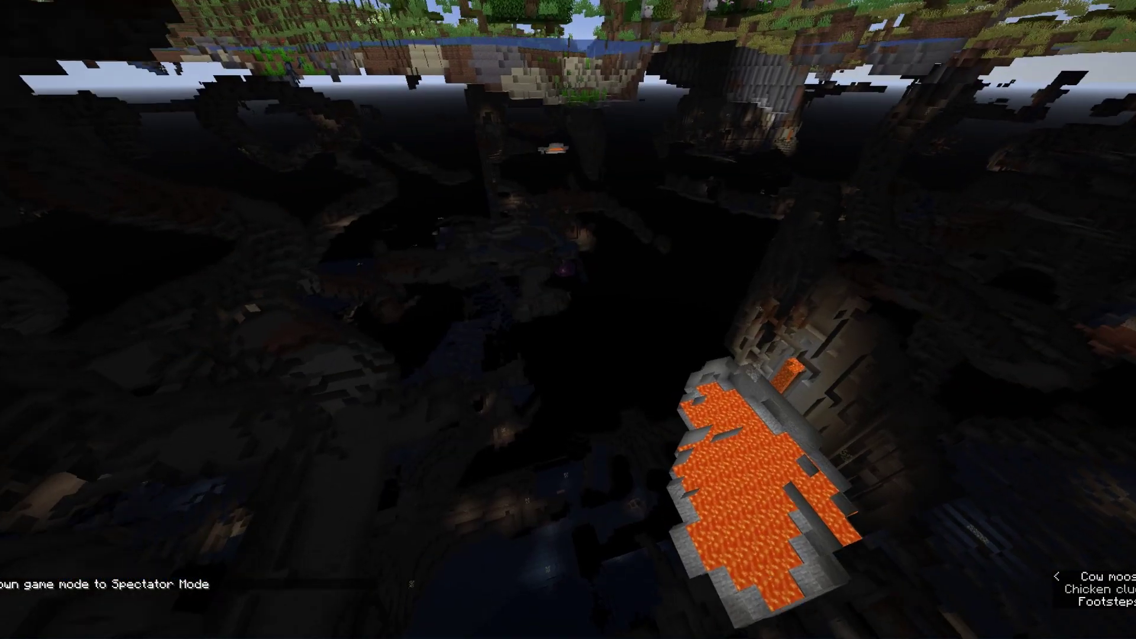
key(w)
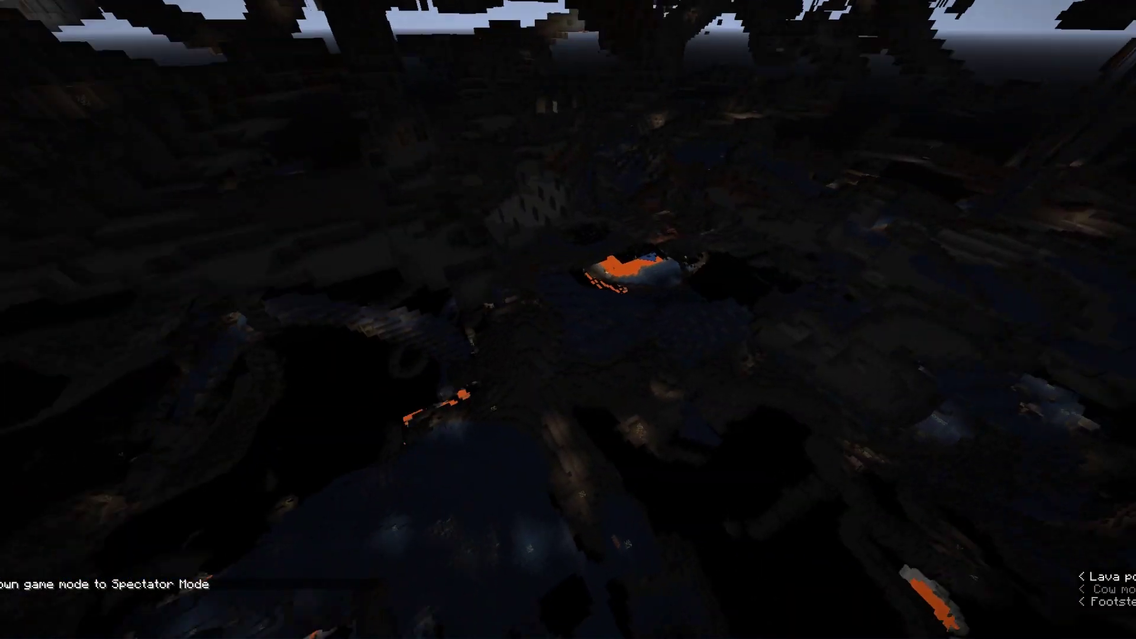
key(w)
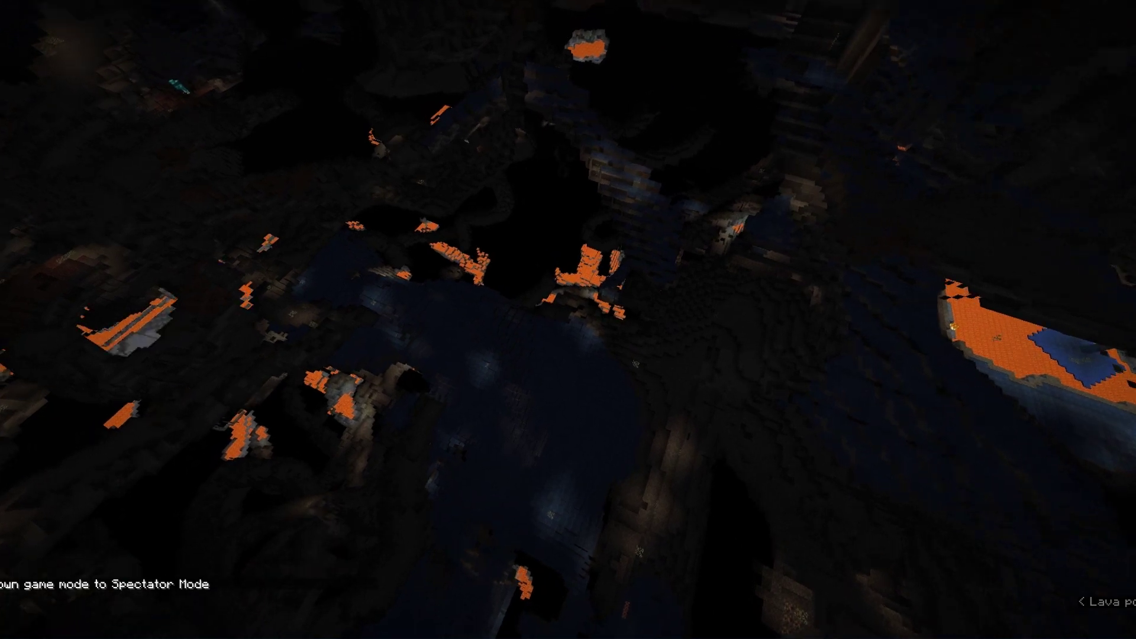
key(w)
key(F3)
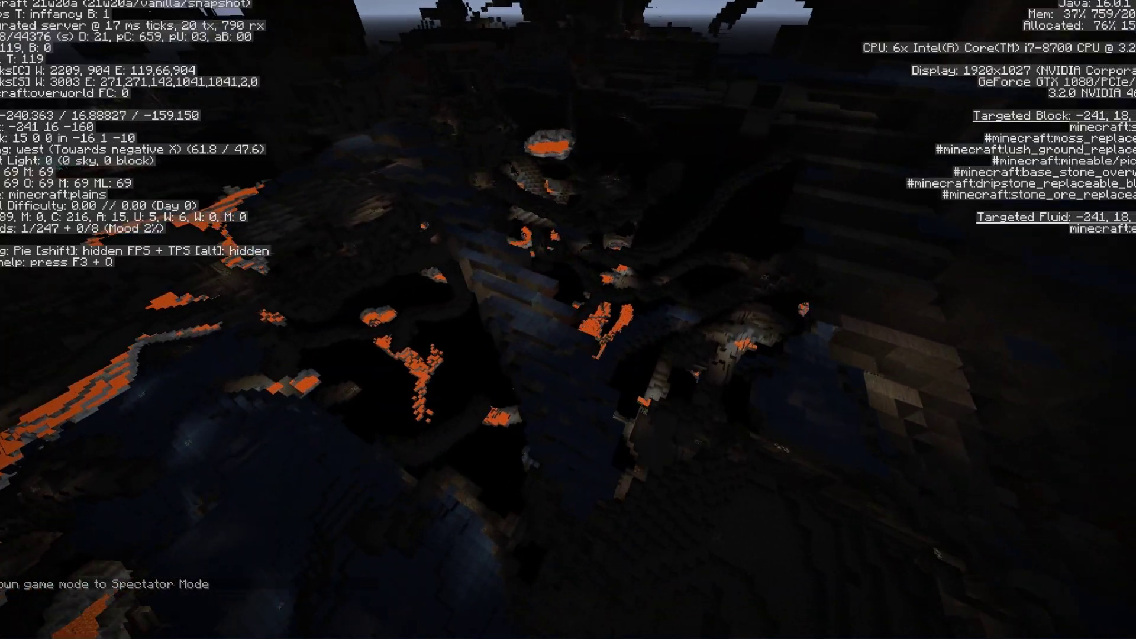
key(w)
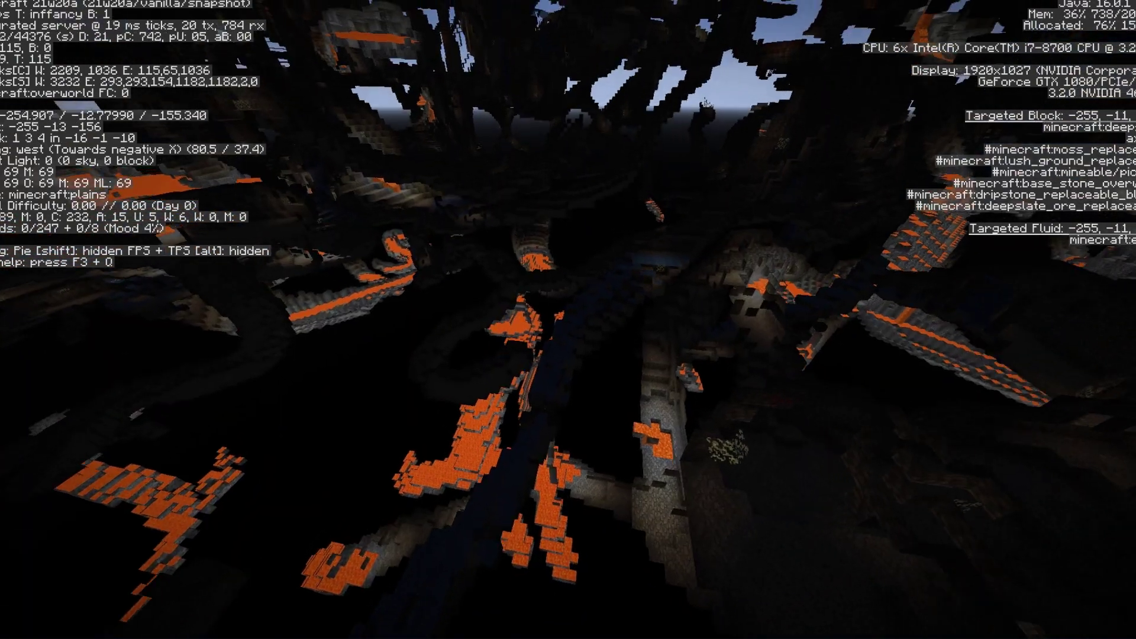
key(a)
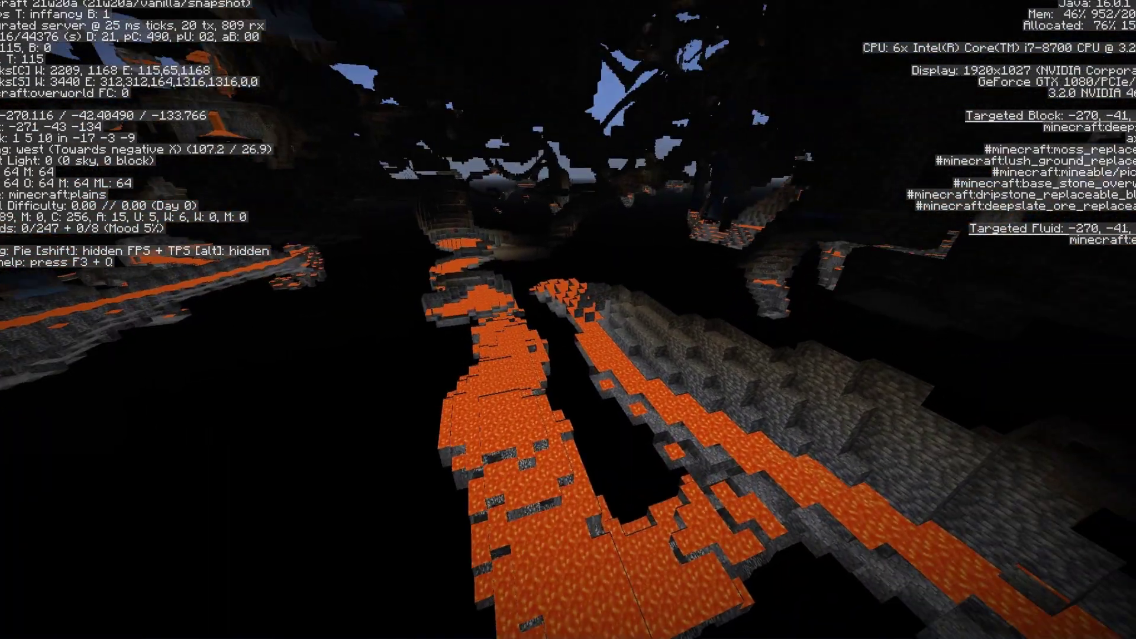
key(w)
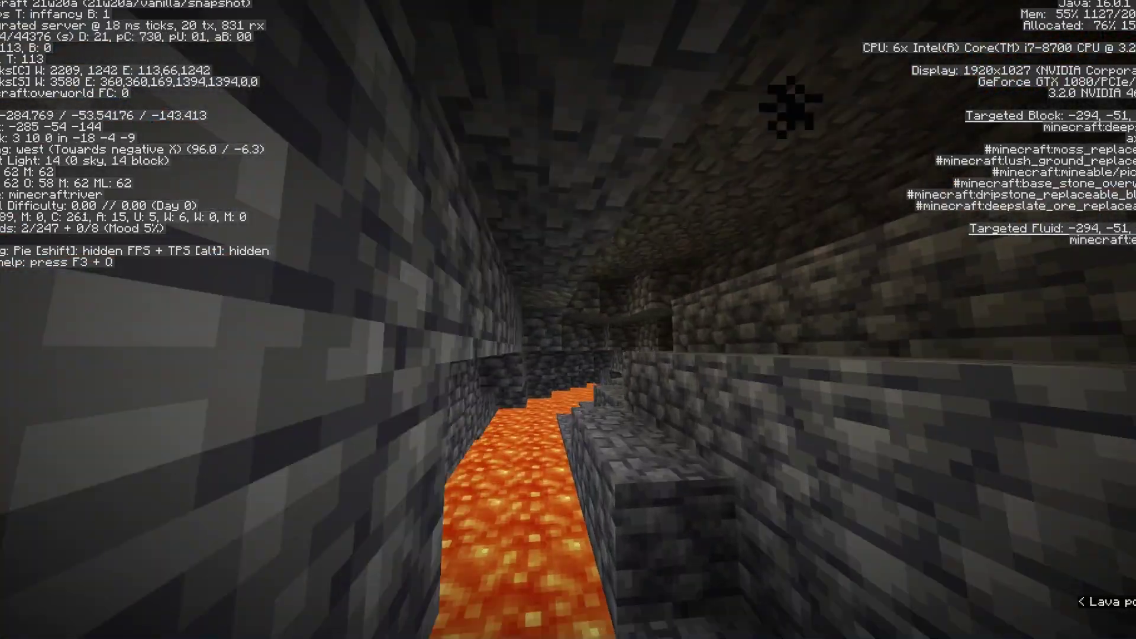
key(w)
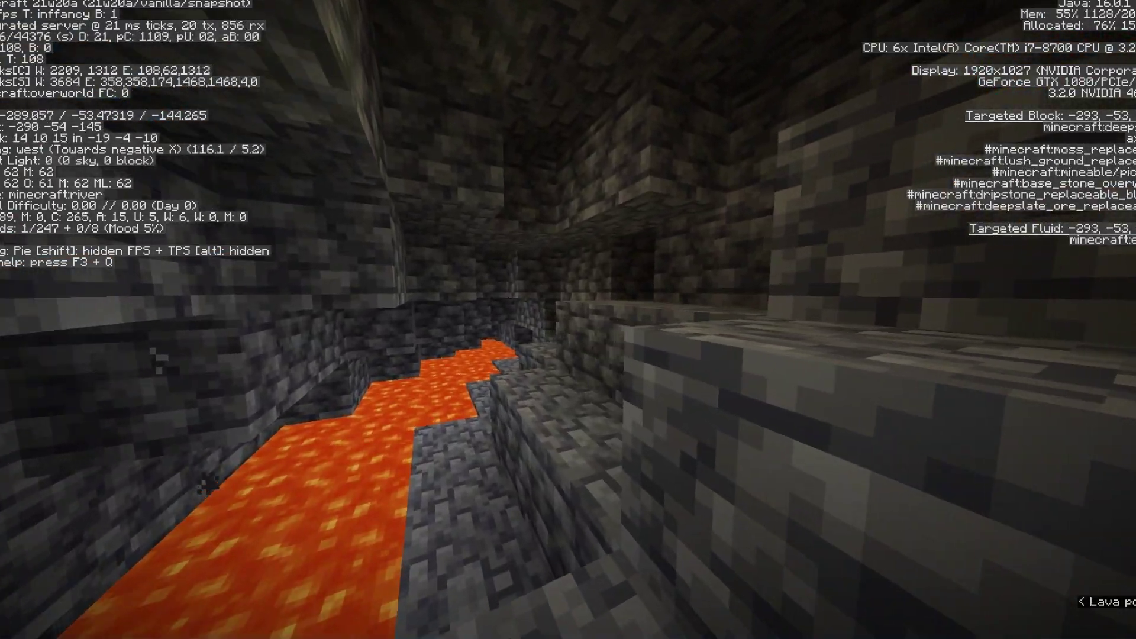